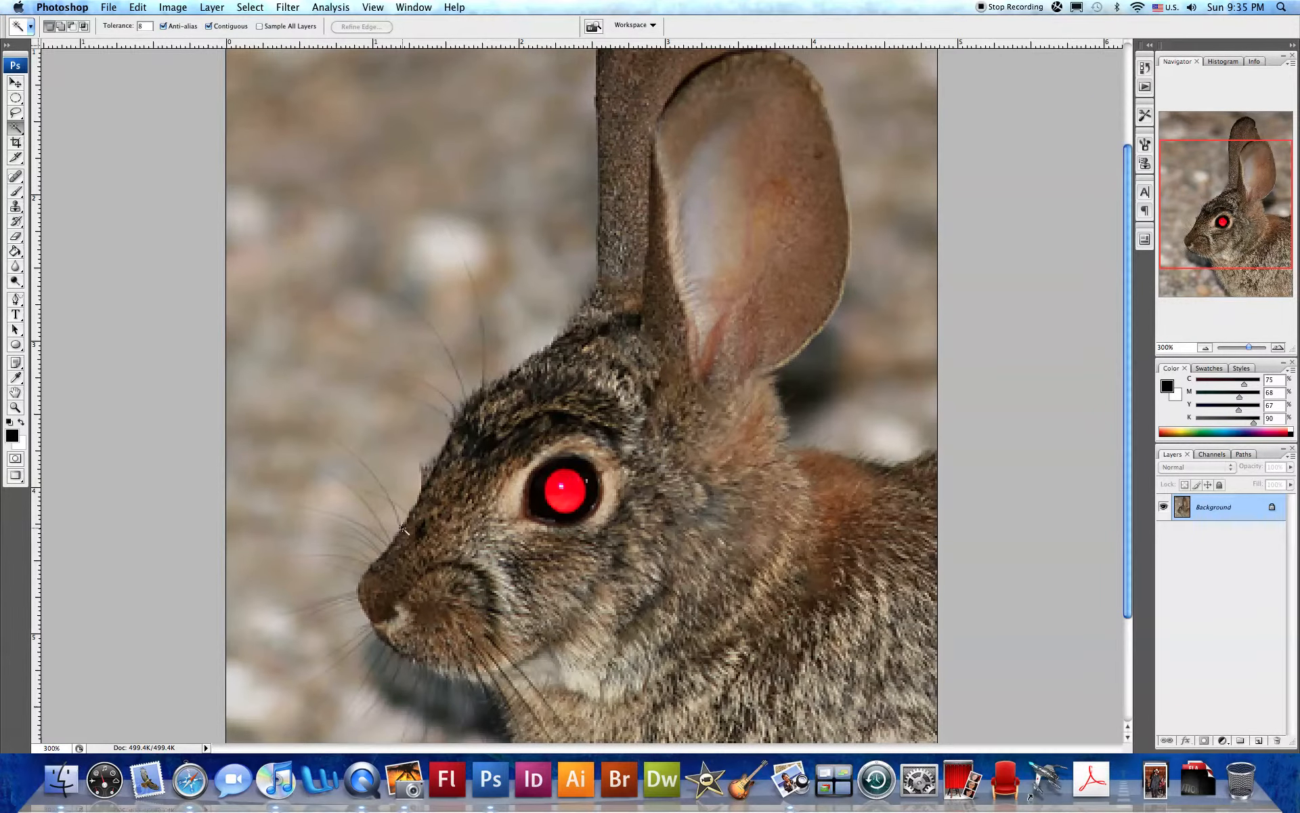
Convert the locked Background into a regular layer named Layer 0 and add a layer mask to it
scroll(515, 609, down, 5)
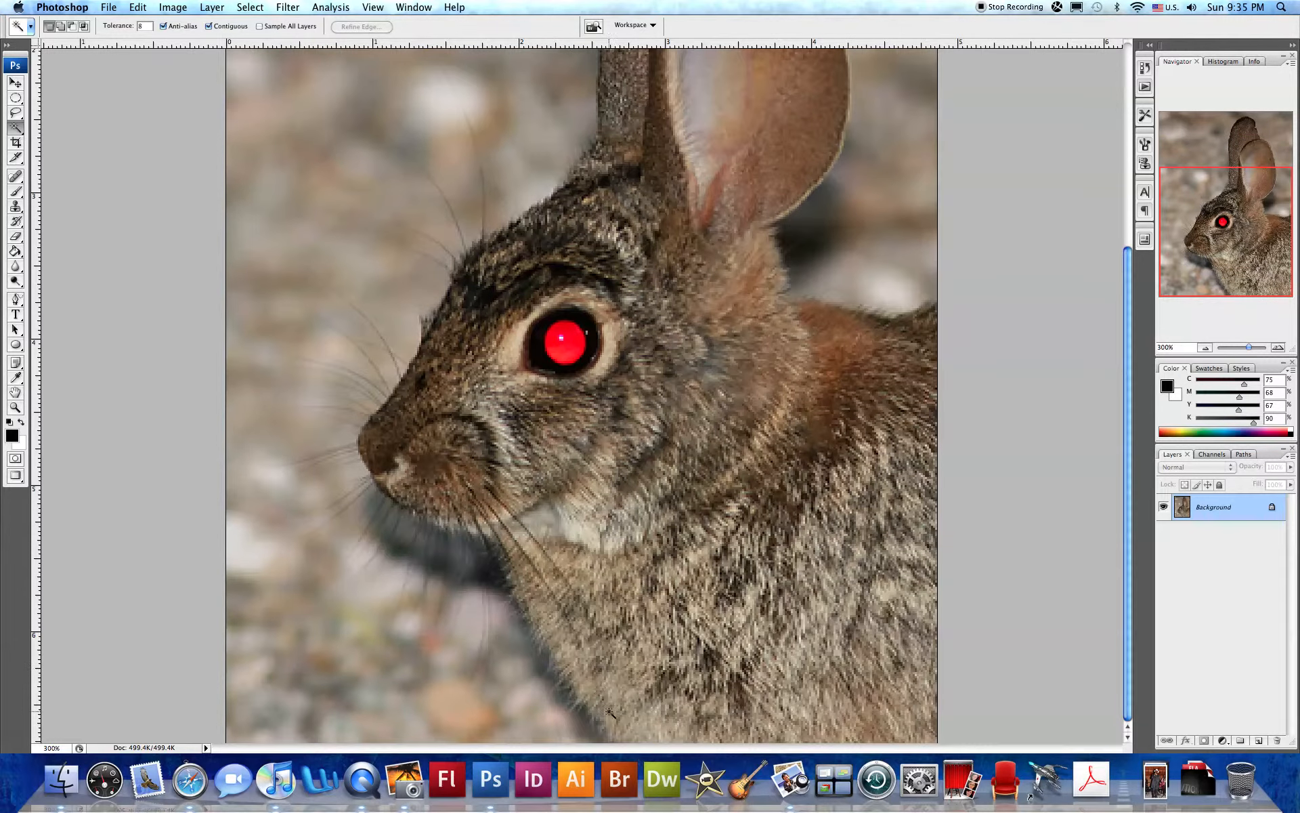
key(super+minus)
key(super+minus)
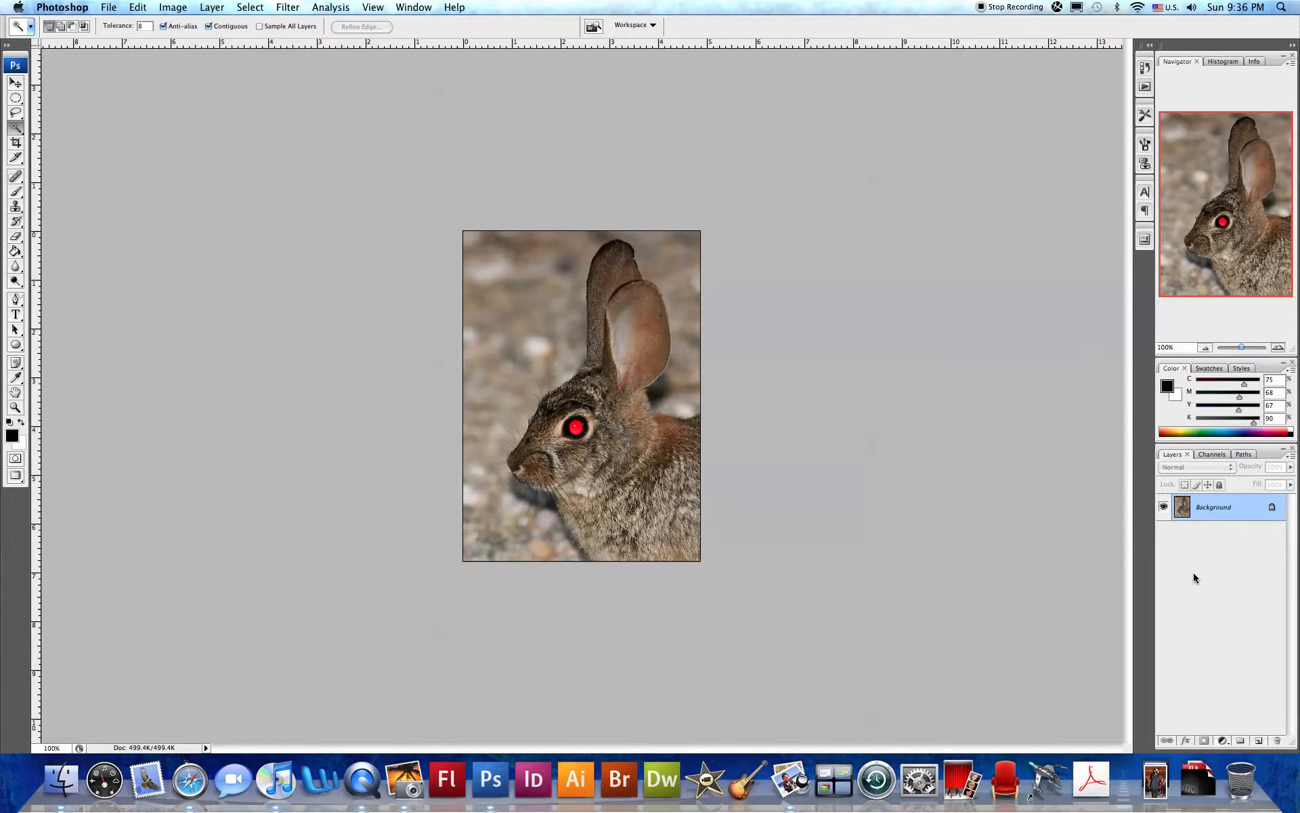
double_click(1251, 512)
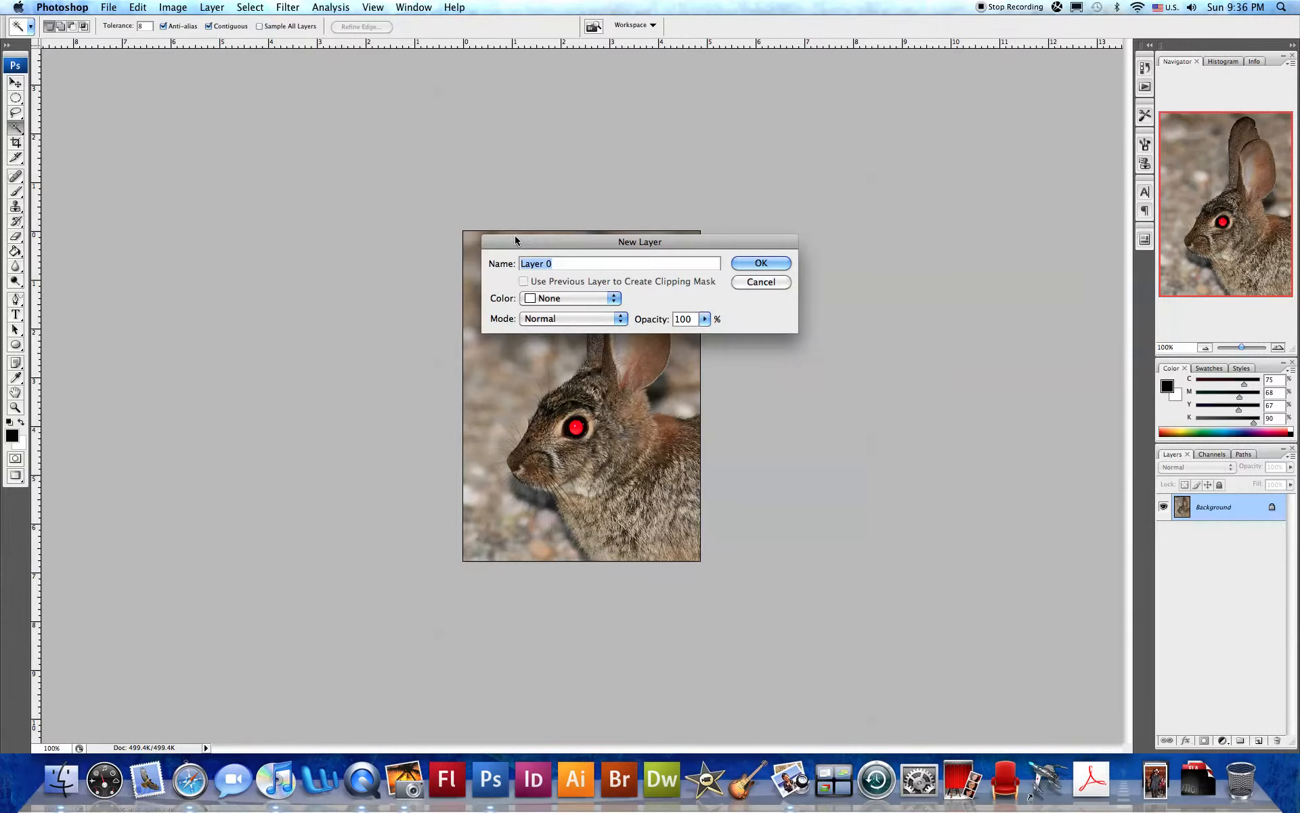
click(761, 264)
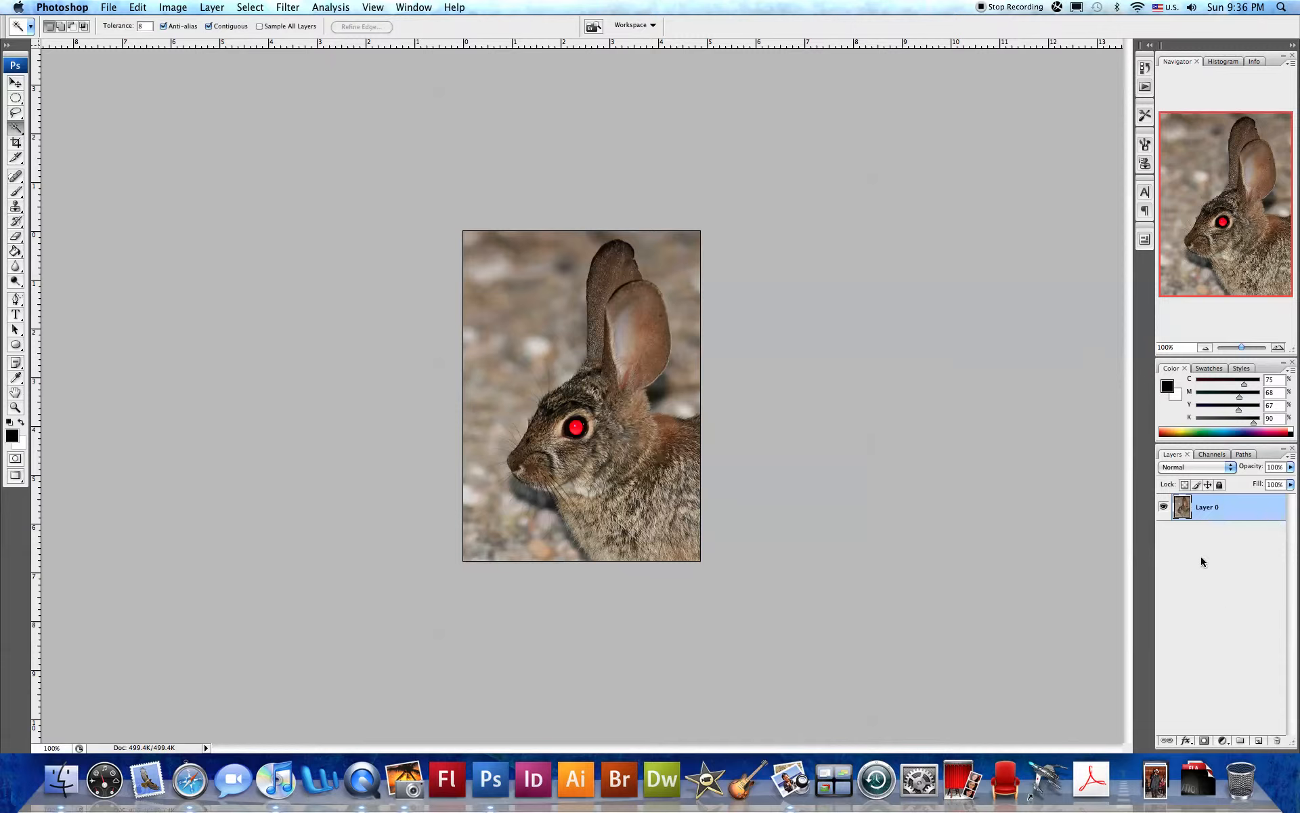
click(1204, 740)
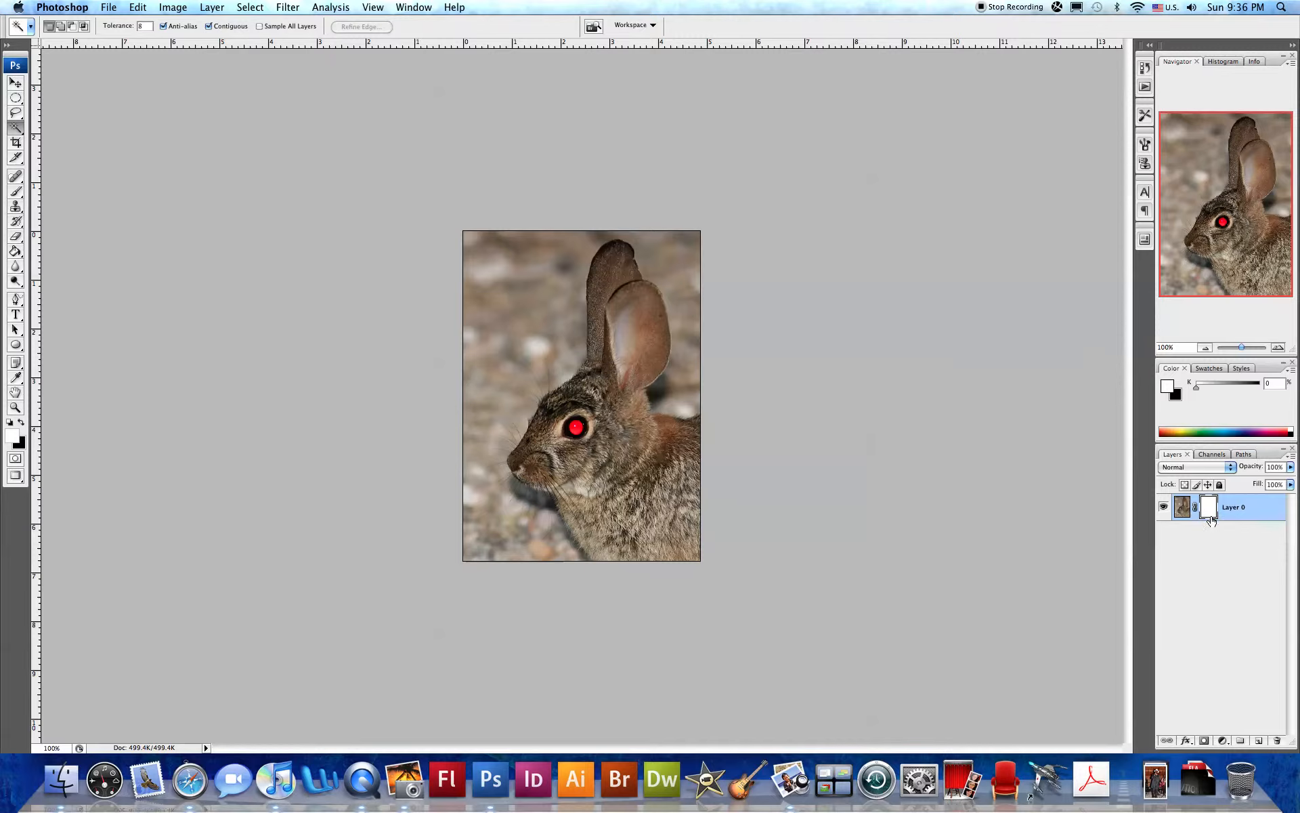
Paint black on the layer mask with the Brush to hide the outer background in front of the rabbit
key(b)
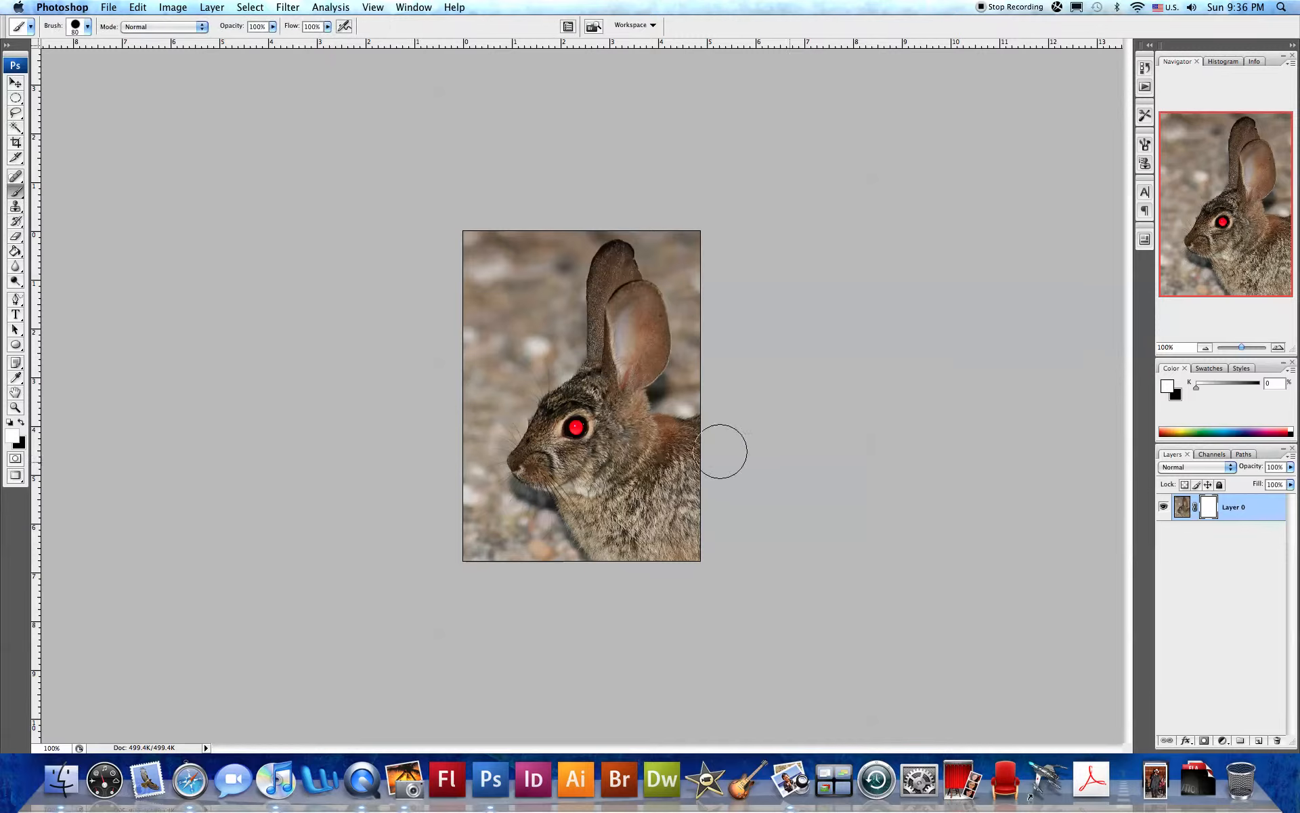
key(x)
click(1208, 508)
mouse_move(479, 210)
mouse_down()
mouse_move(462, 354)
mouse_move(508, 233)
mouse_move(555, 189)
mouse_move(442, 402)
mouse_up()
click(548, 574)
mouse_move(547, 574)
mouse_down()
mouse_move(506, 560)
mouse_move(444, 459)
mouse_move(493, 307)
mouse_move(520, 302)
mouse_move(533, 258)
mouse_move(589, 217)
mouse_move(621, 256)
mouse_move(603, 266)
mouse_move(624, 267)
mouse_move(563, 283)
mouse_up()
Keep black as the mask paint and hide the remaining background closer to the rabbit's face, chest and rear ear
key(x)
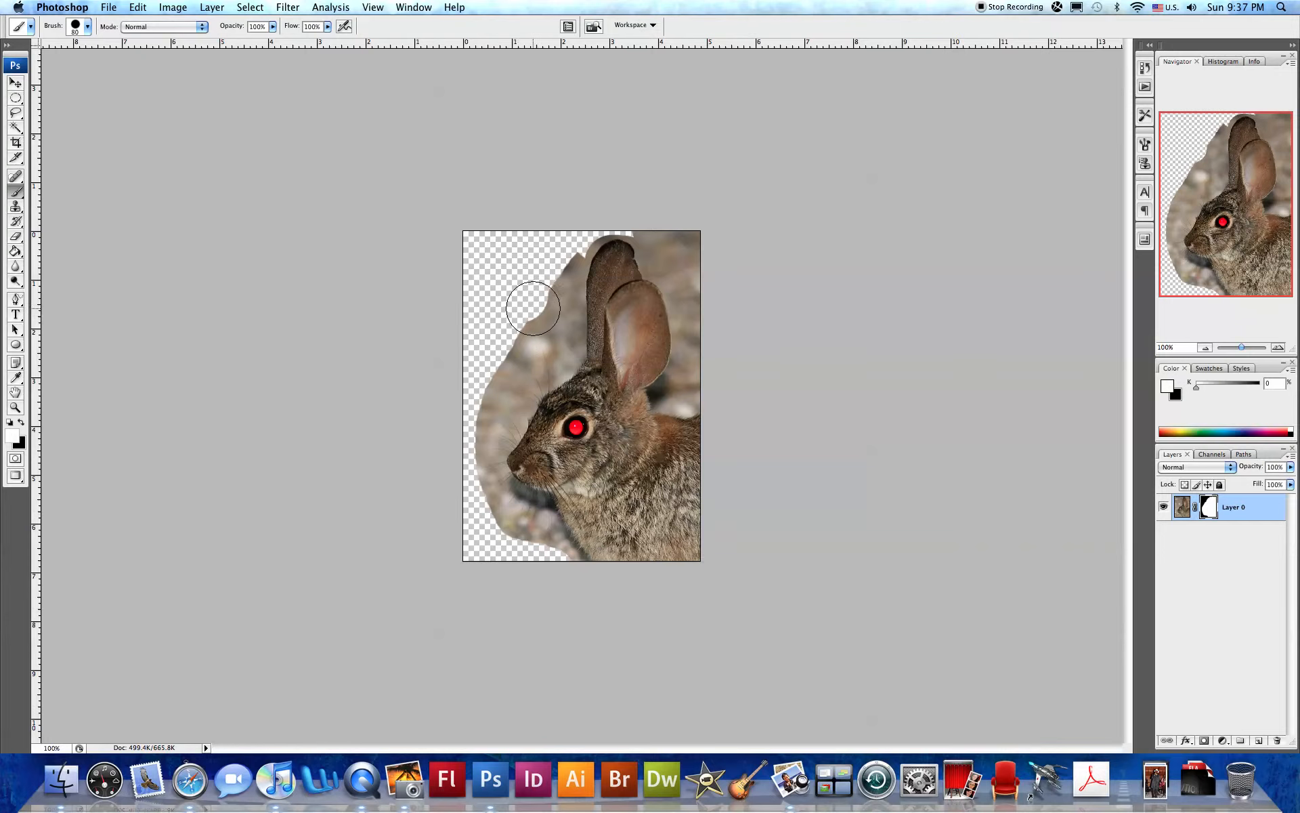
click(20, 443)
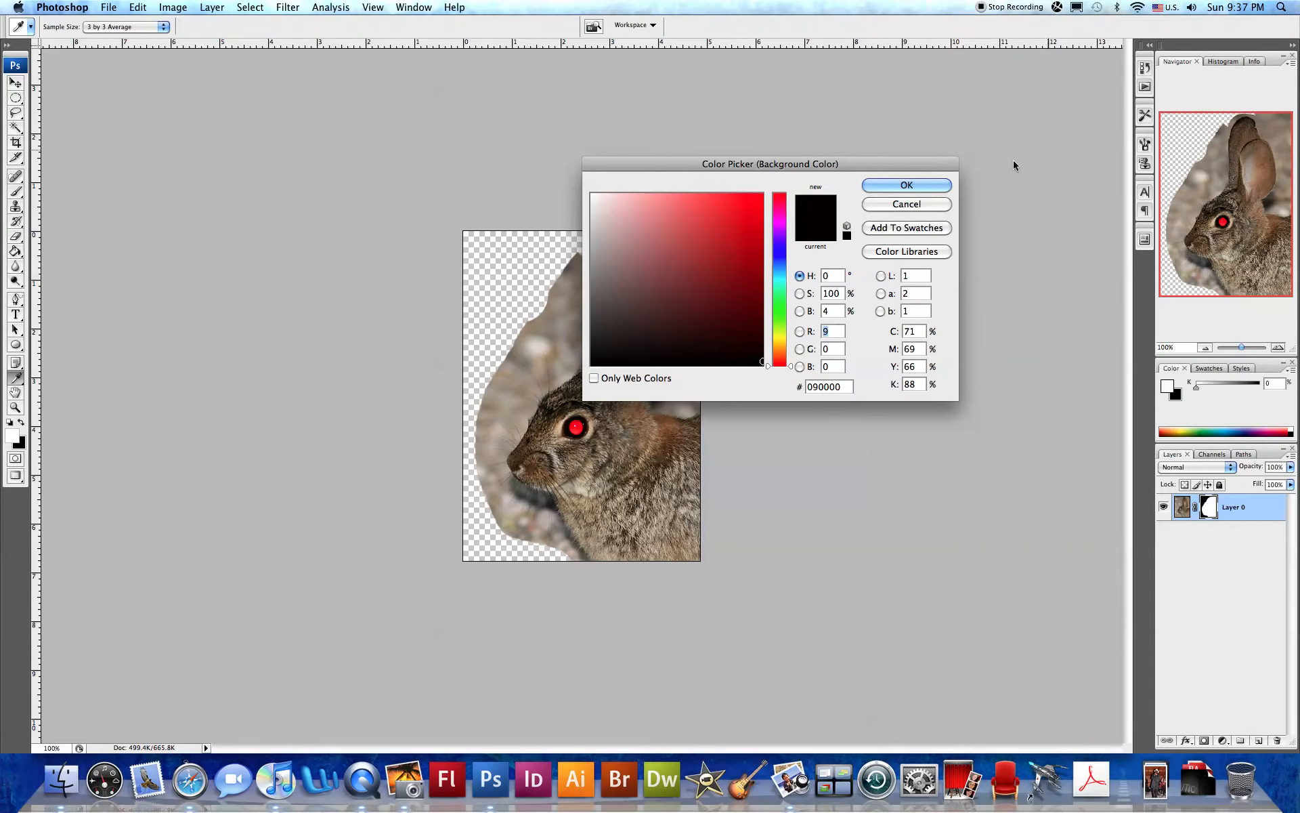
click(899, 185)
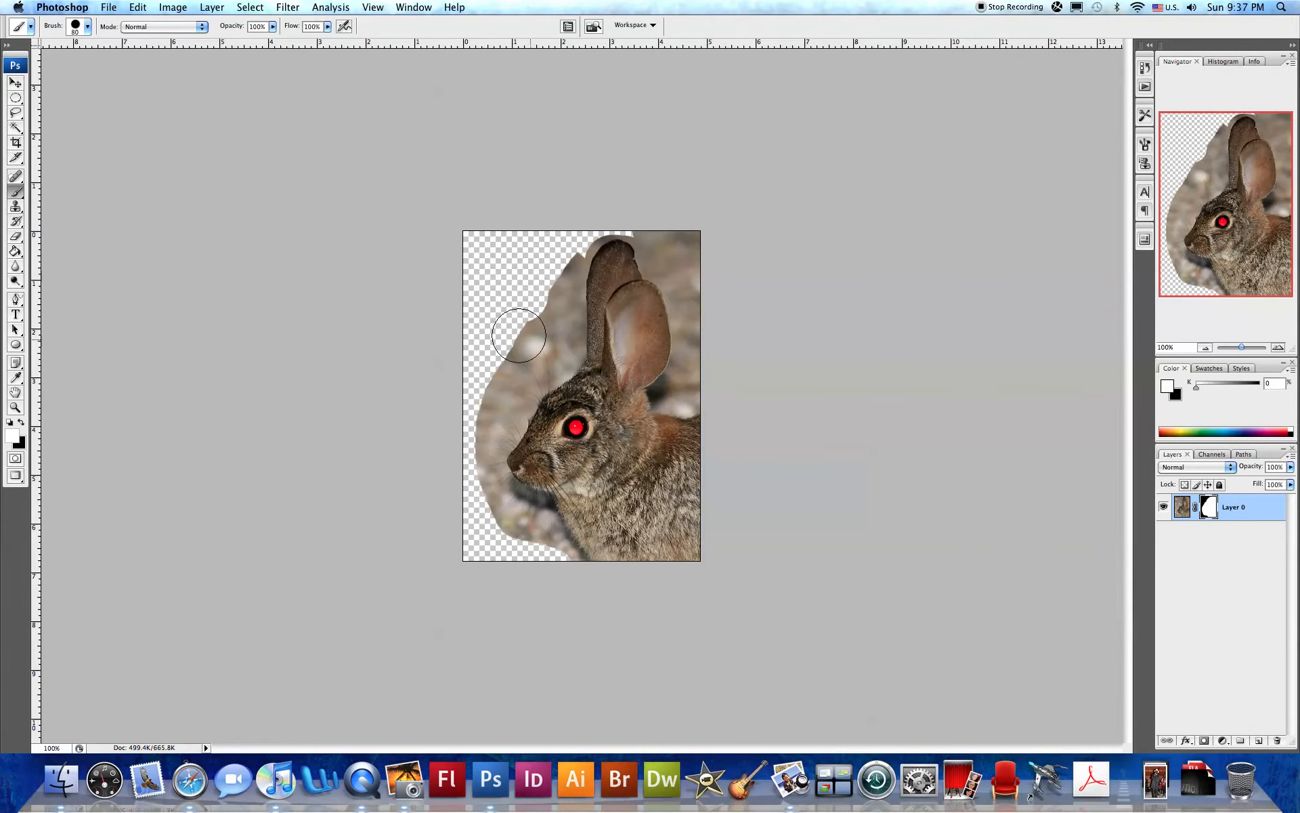
key(x)
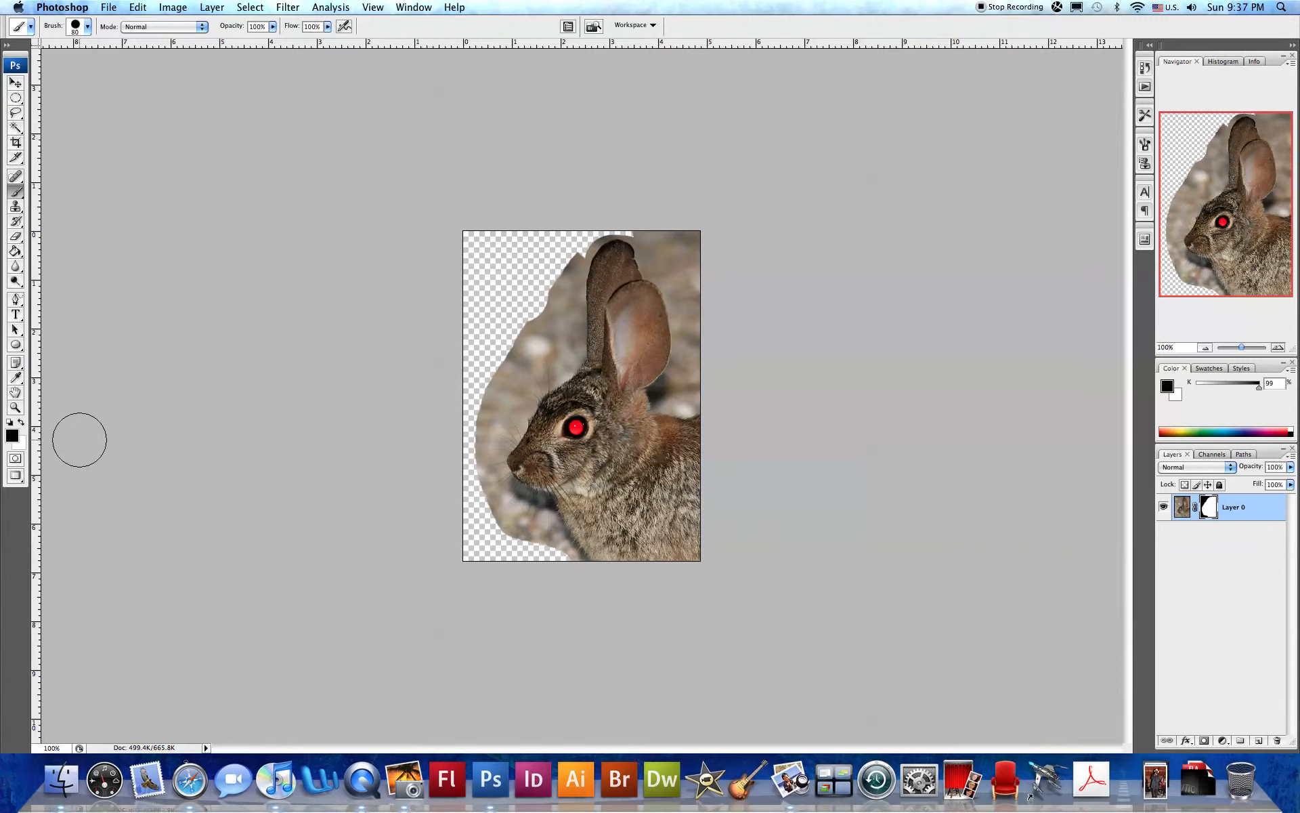
key(x)
mouse_move(551, 275)
mouse_down()
mouse_move(542, 358)
mouse_move(479, 406)
mouse_move(479, 421)
mouse_move(499, 400)
mouse_move(470, 470)
mouse_move(479, 507)
mouse_move(525, 519)
mouse_move(537, 542)
mouse_up()
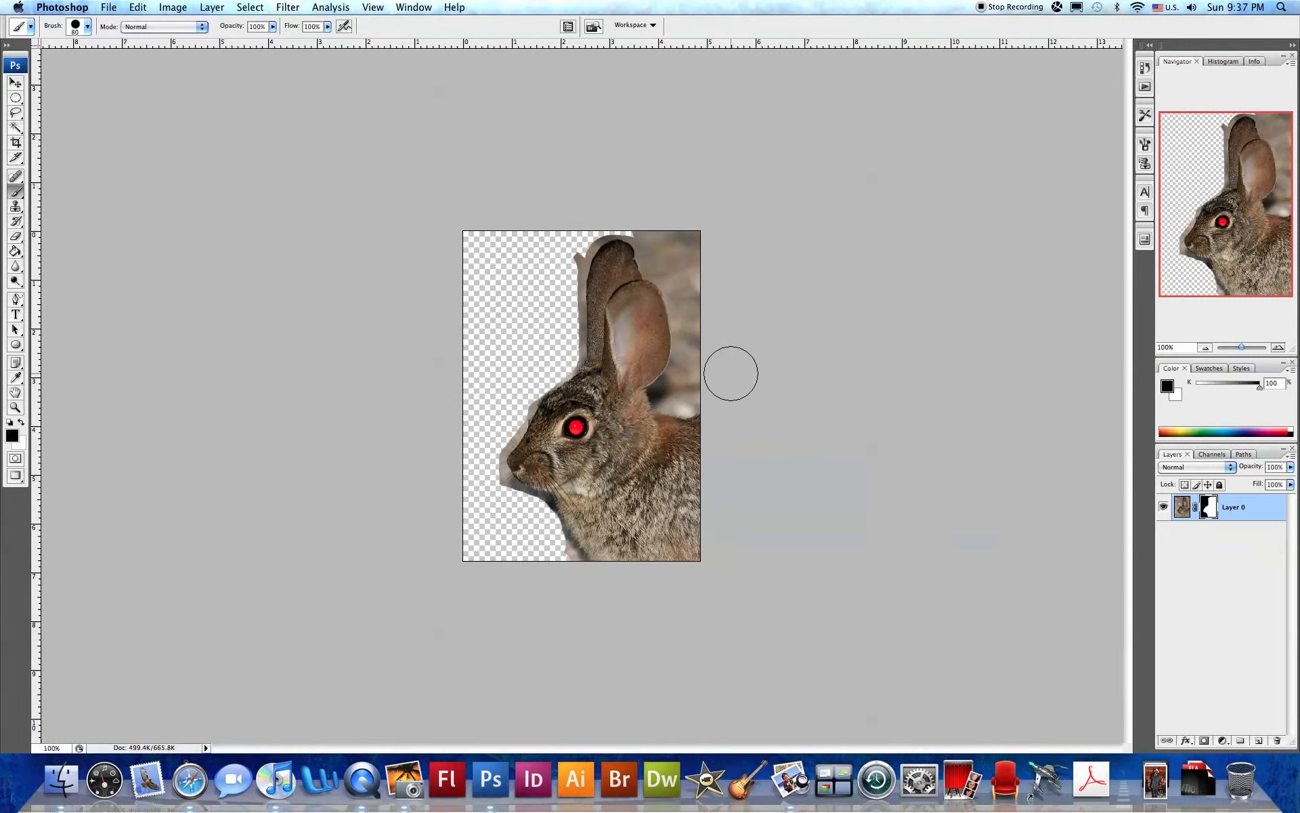
Reduce the brush to 50 px and mask out the background above the rabbit's back and behind its ears
key(bracketleft)
key(bracketleft)
click(696, 396)
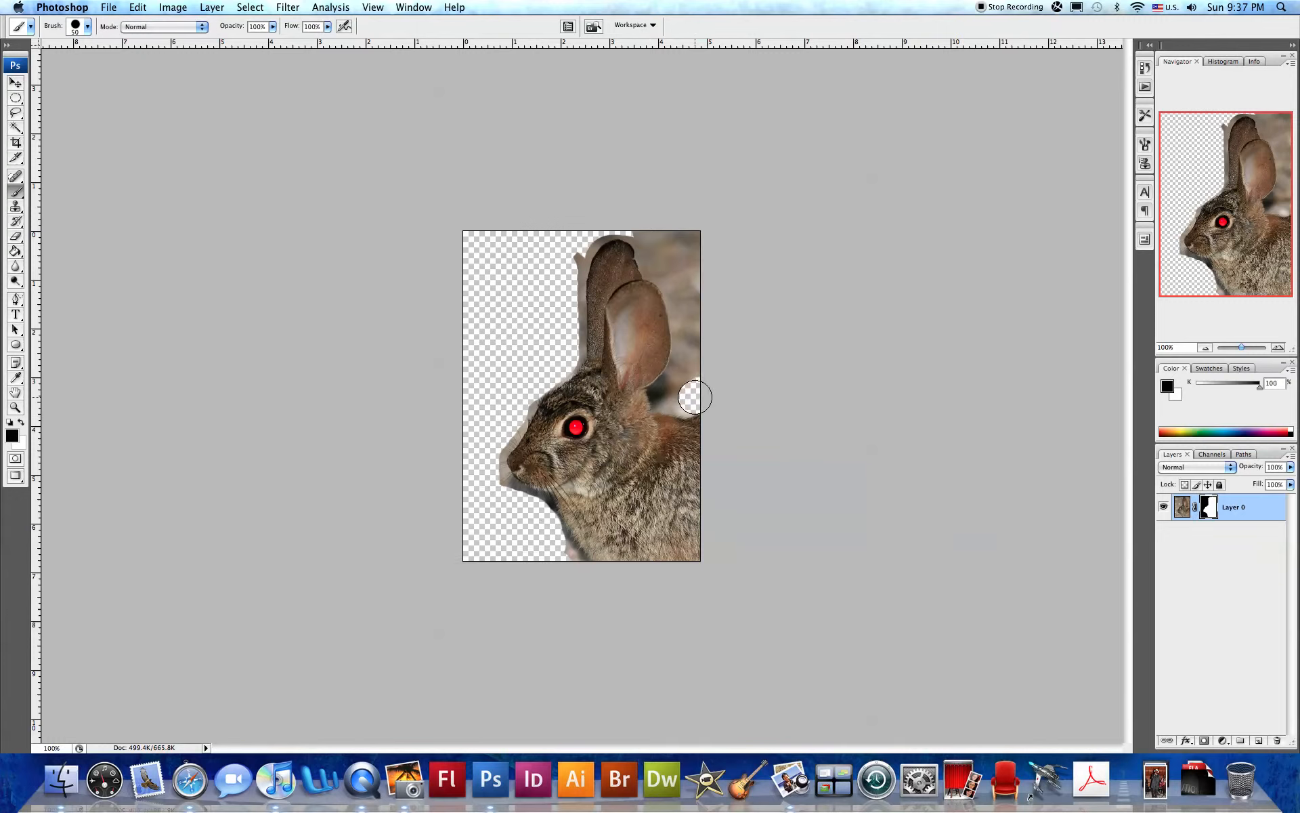
drag(667, 393, 700, 265)
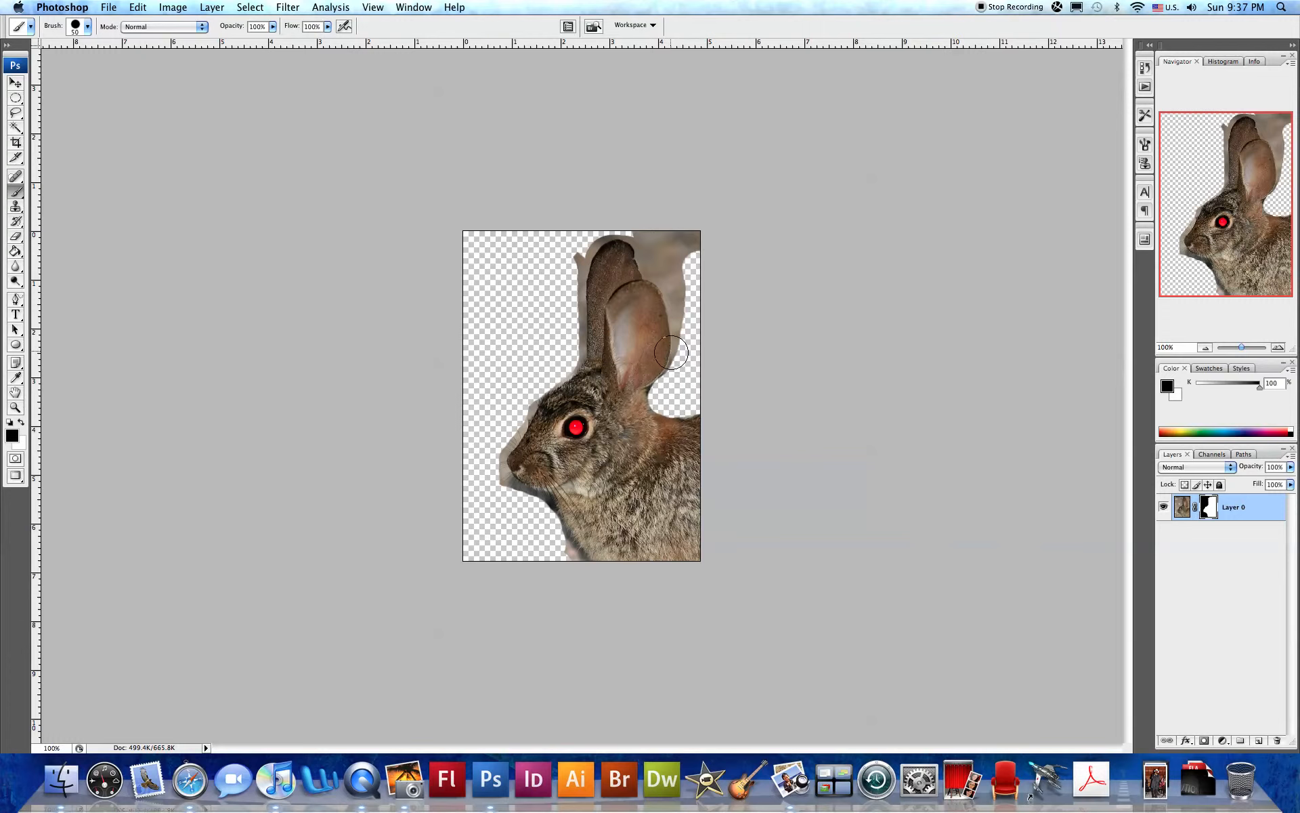
mouse_move(690, 341)
mouse_down()
mouse_move(669, 234)
mouse_move(701, 239)
mouse_move(636, 223)
mouse_move(654, 258)
mouse_up()
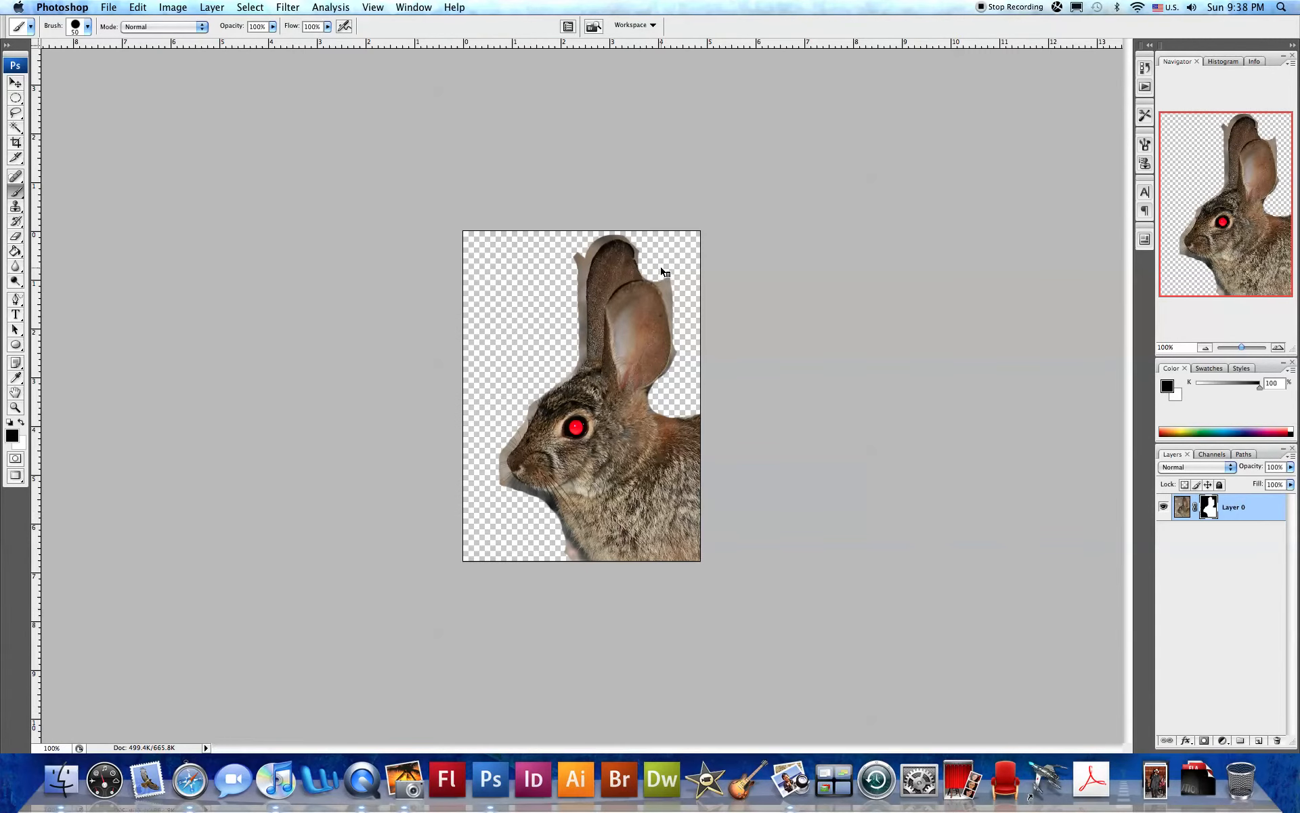
Mask out the background more closely along the outer edge of the front ear
key(super+plus)
key(super+plus)
key(super+plus)
drag(759, 226, 653, 500)
drag(923, 217, 929, 223)
mouse_move(977, 291)
mouse_down()
mouse_move(967, 313)
mouse_move(992, 349)
mouse_up()
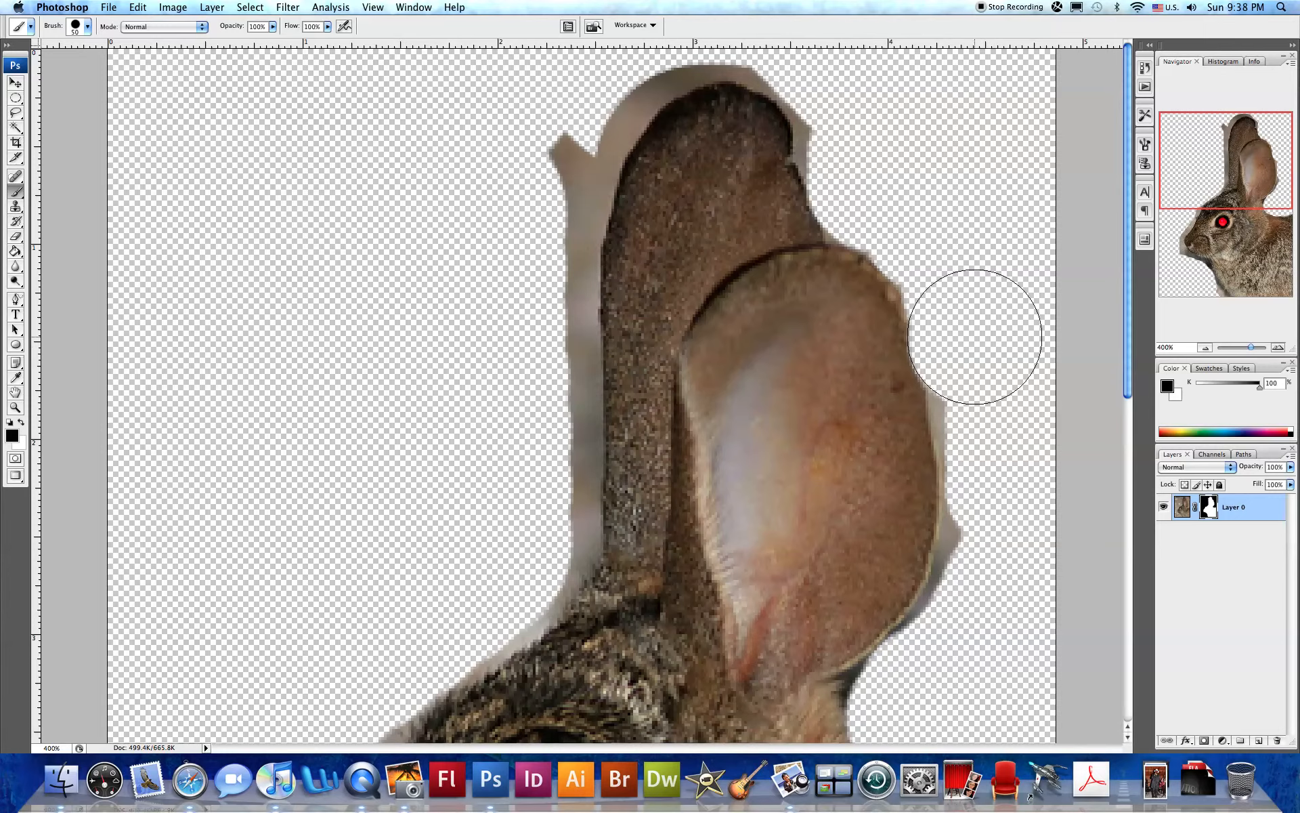
Paint white on the mask with a 40 px brush to restore the front ear's clipped outer edge
key(x)
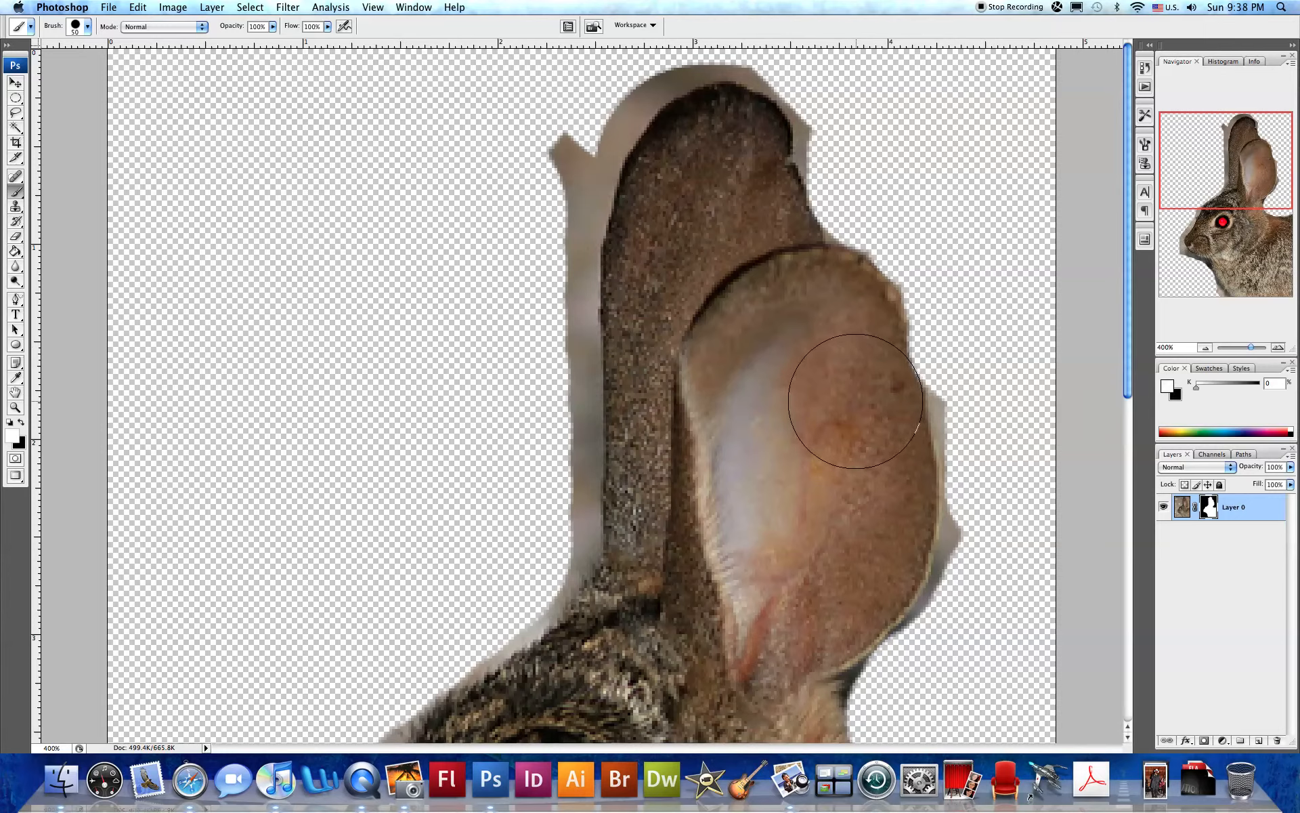
key(bracketleft)
mouse_move(871, 385)
mouse_down()
mouse_move(900, 319)
mouse_move(853, 382)
mouse_up()
Paint black along the front ear's outer edge down to its base, refining the fringe with a 15 px brush
key(x)
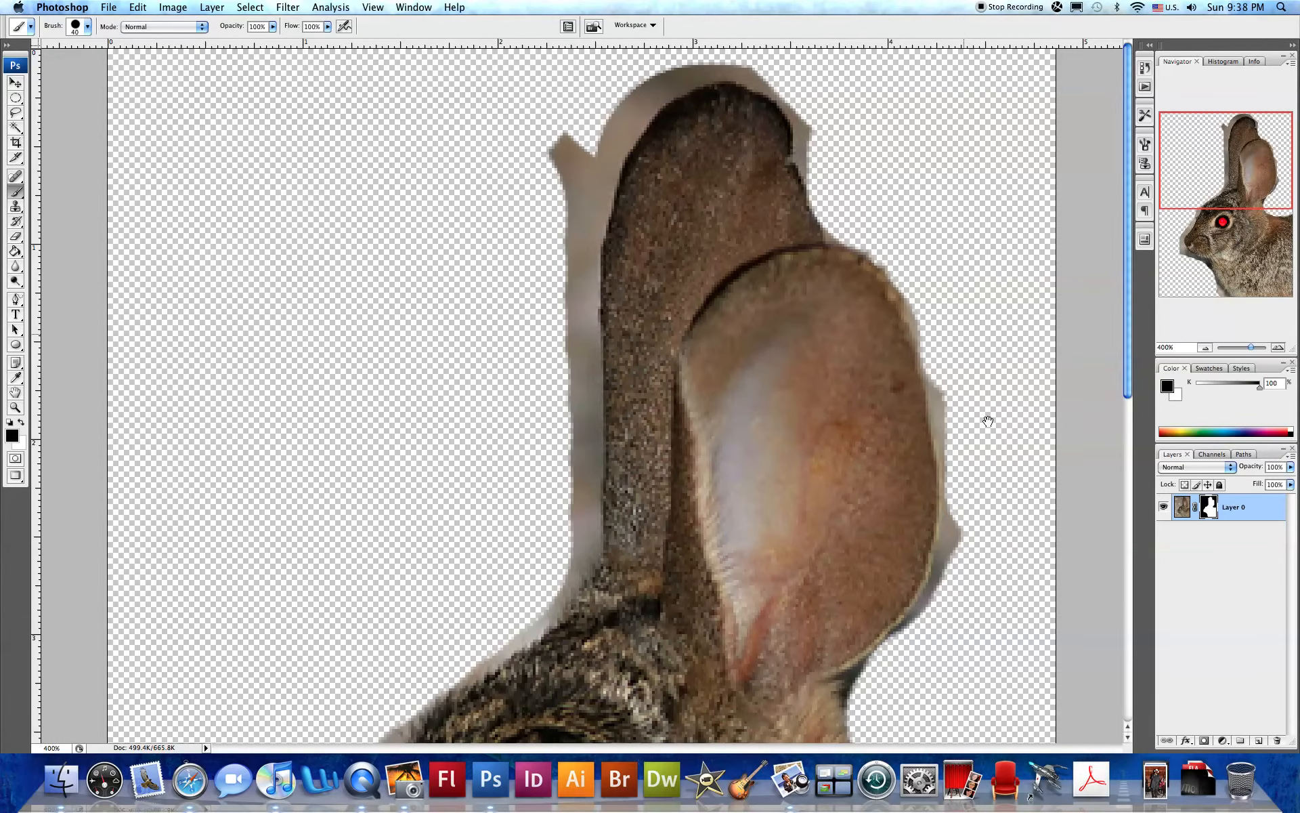
scroll(986, 392, down, 3)
mouse_move(987, 267)
mouse_down()
mouse_move(1005, 416)
mouse_move(951, 552)
mouse_move(968, 527)
mouse_up()
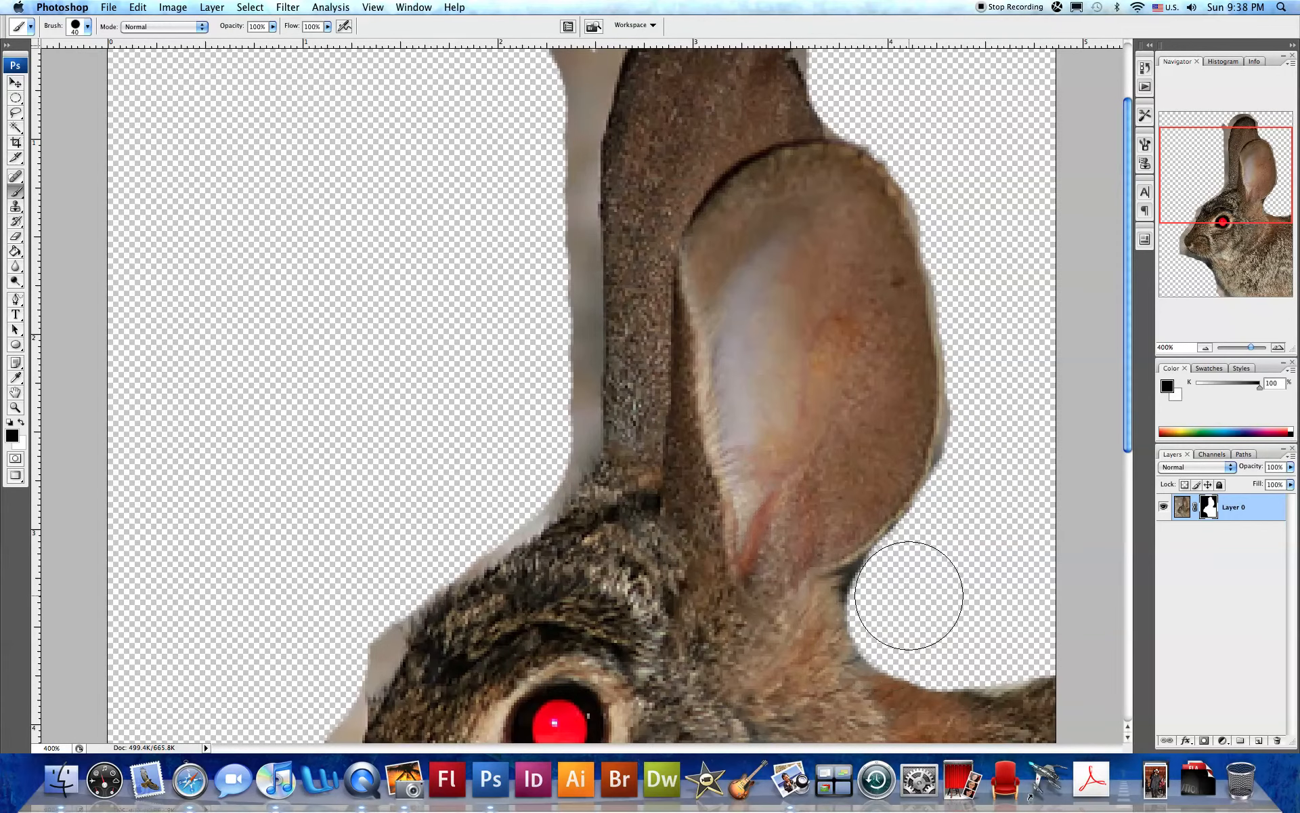
key(bracketleft)
key(bracketleft)
key(bracketleft)
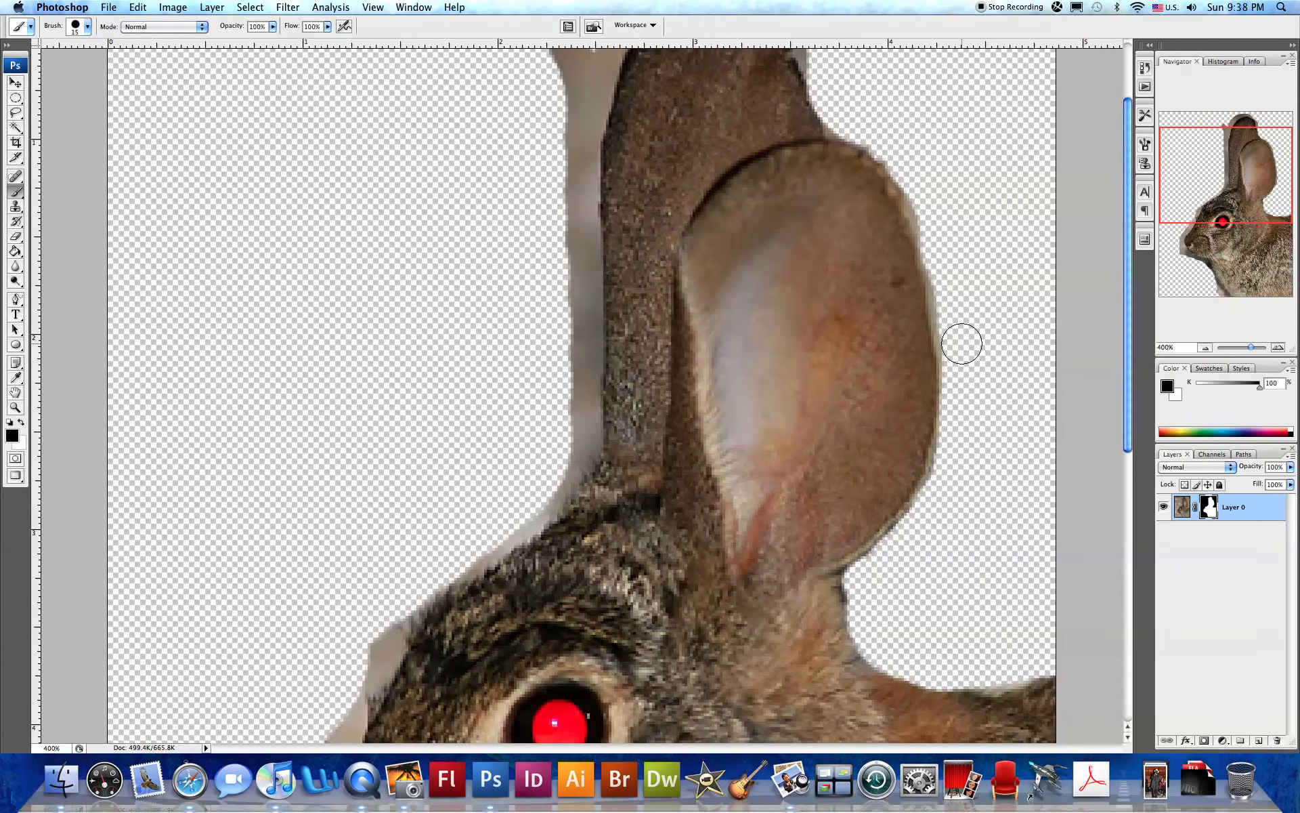
drag(967, 456, 967, 561)
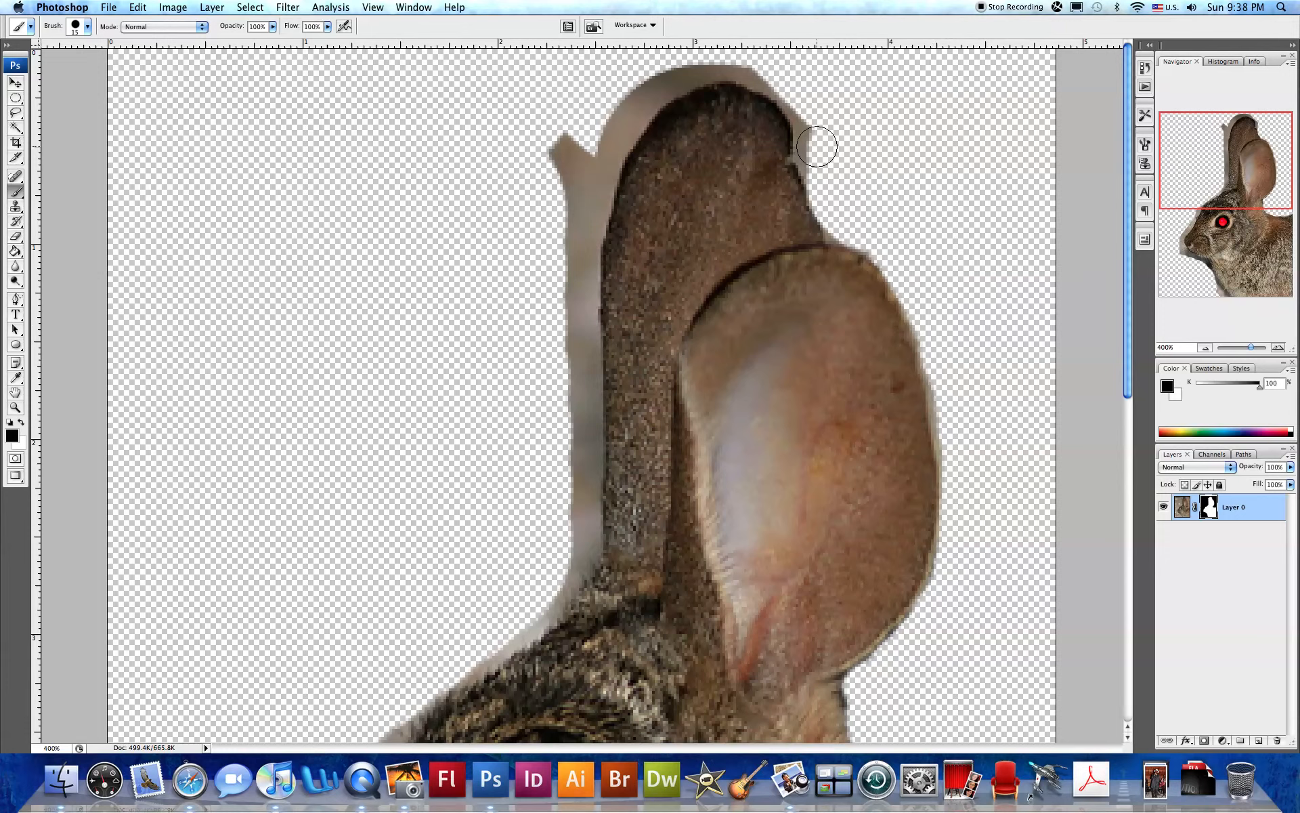
Mask out the background fringe around the rear ear's tip and upper front edge, keeping the layer mask selected
mouse_move(730, 59)
mouse_down()
mouse_move(617, 96)
mouse_move(537, 172)
mouse_move(515, 205)
mouse_move(631, 95)
mouse_move(677, 74)
mouse_move(629, 96)
mouse_move(588, 152)
mouse_move(532, 323)
mouse_move(590, 198)
mouse_move(600, 205)
mouse_move(580, 182)
mouse_move(590, 192)
mouse_move(635, 103)
mouse_up()
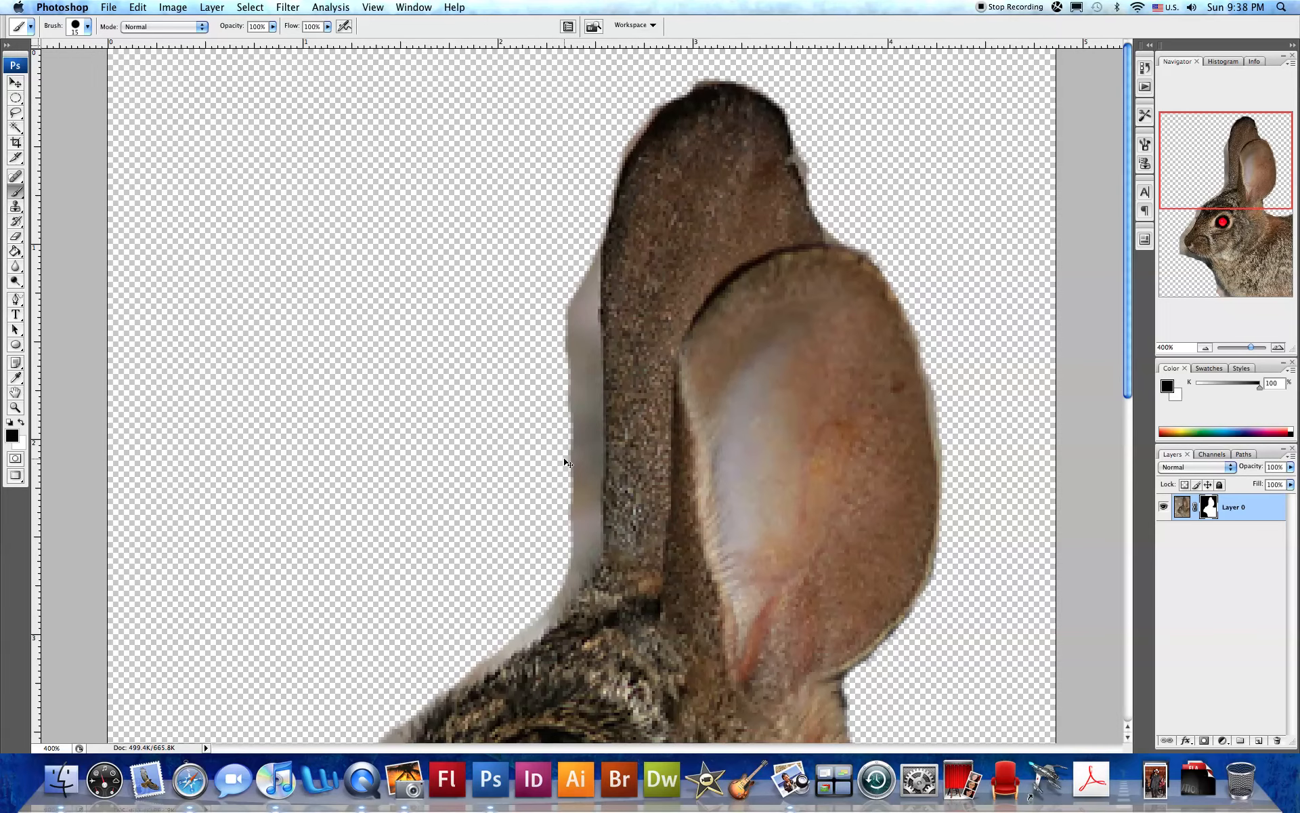
key(super+minus)
key(super+minus)
key(super+minus)
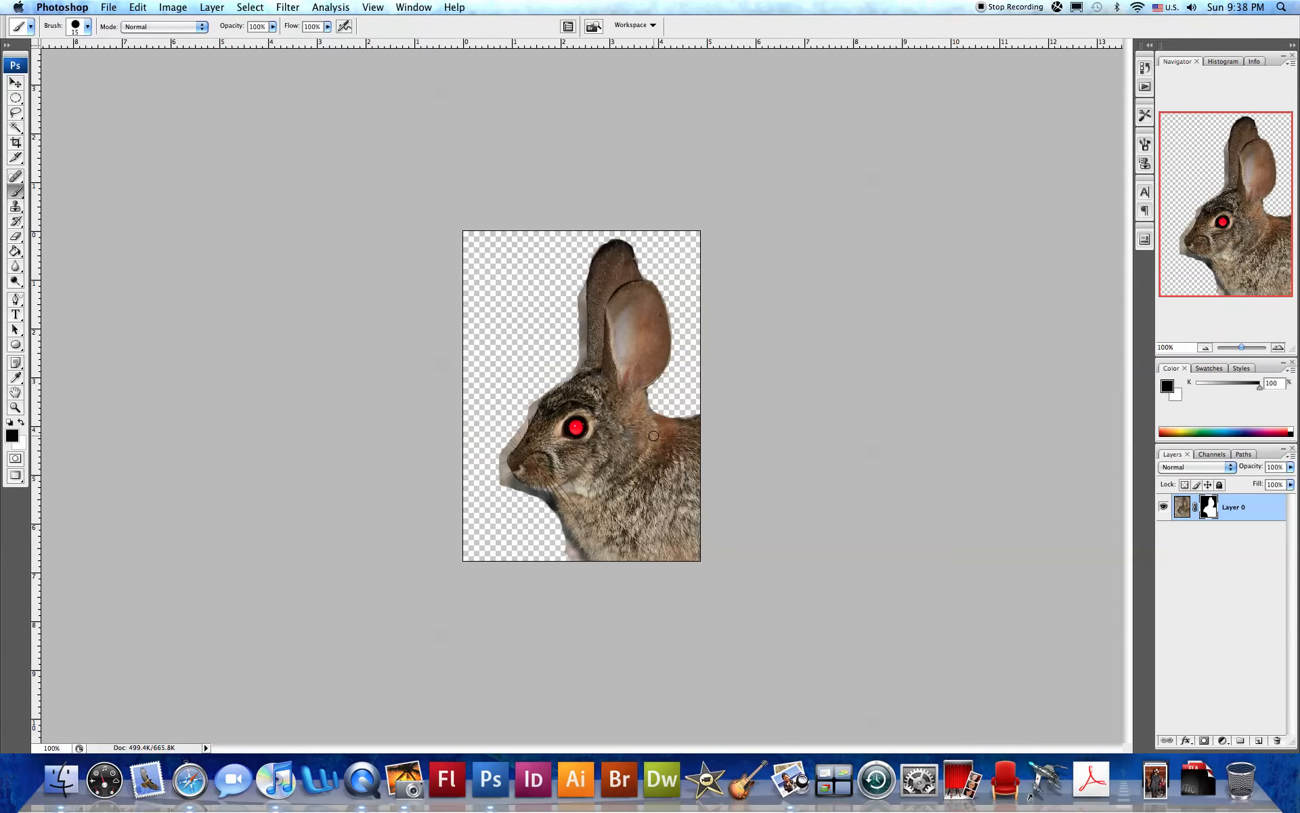
click(1210, 512)
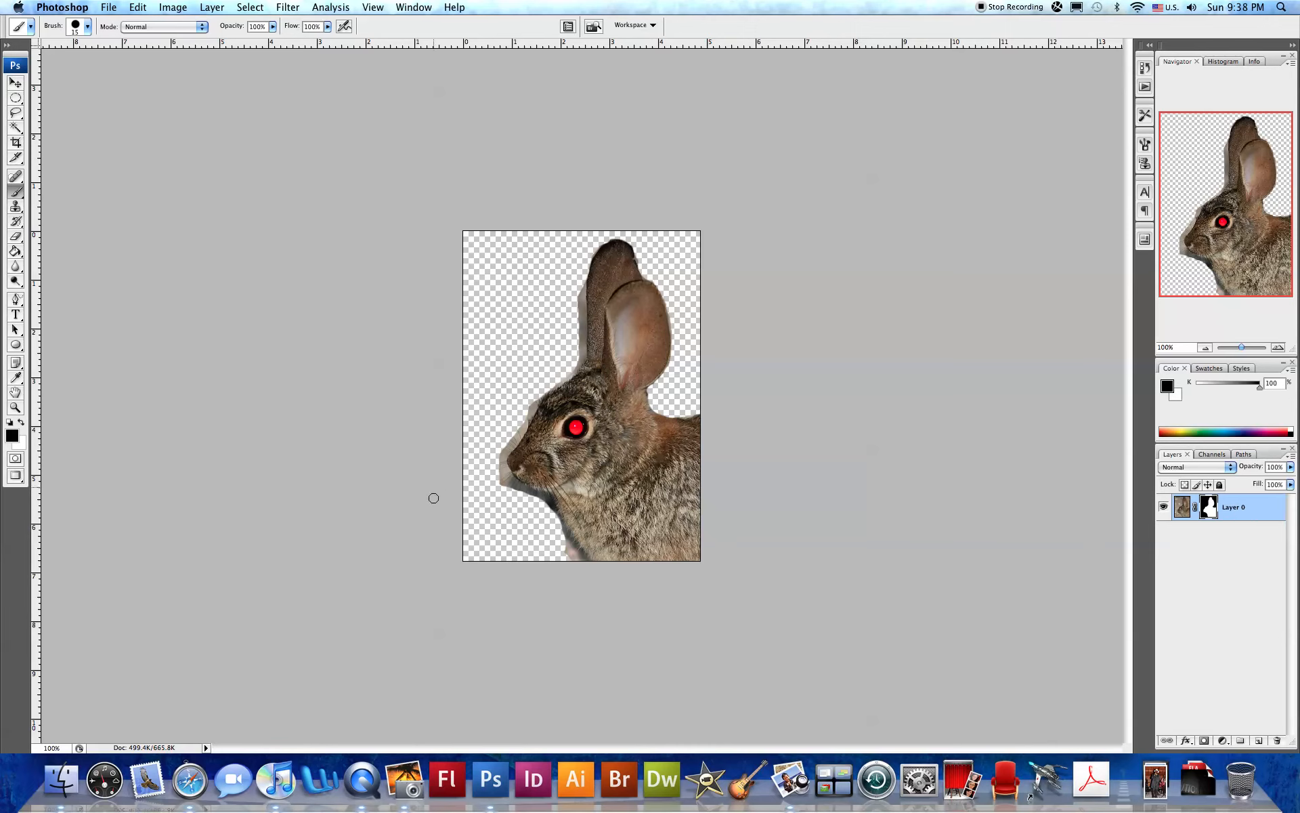